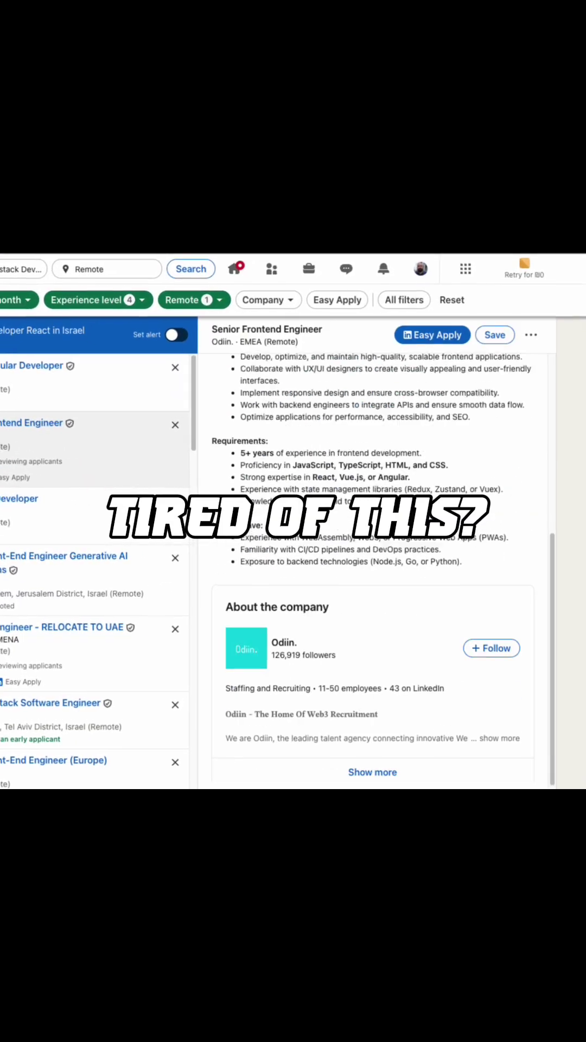
Read four remote postings: Frontend Developer, Senior Front-End GenAI, UAE frontend, SciPlay Lead Full Stack
click(49, 505)
scroll(375, 529, down, 10)
click(65, 562)
scroll(375, 530, down, 10)
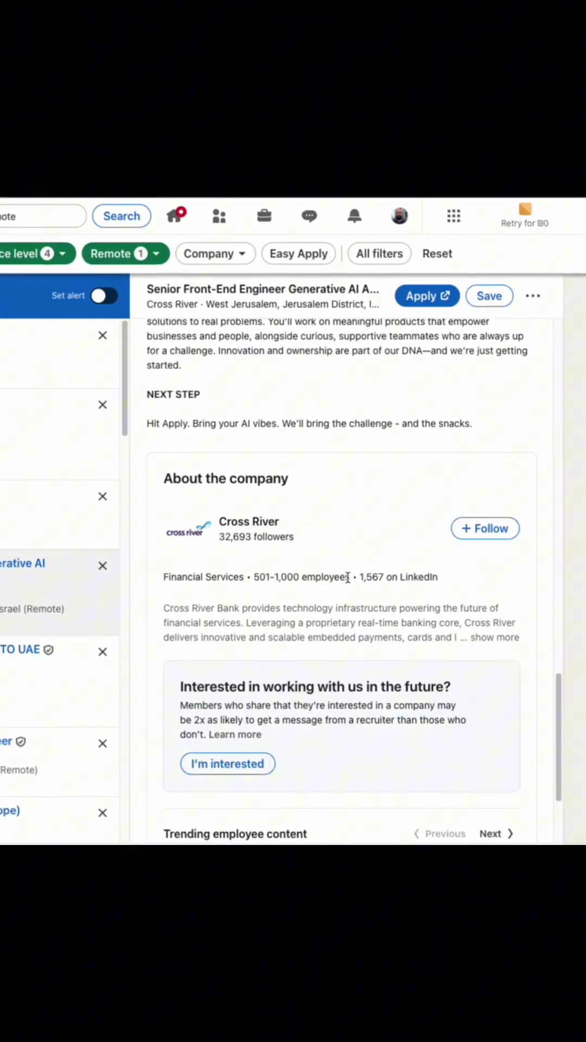
click(24, 649)
scroll(342, 569, down, 10)
click(17, 741)
scroll(342, 570, down, 10)
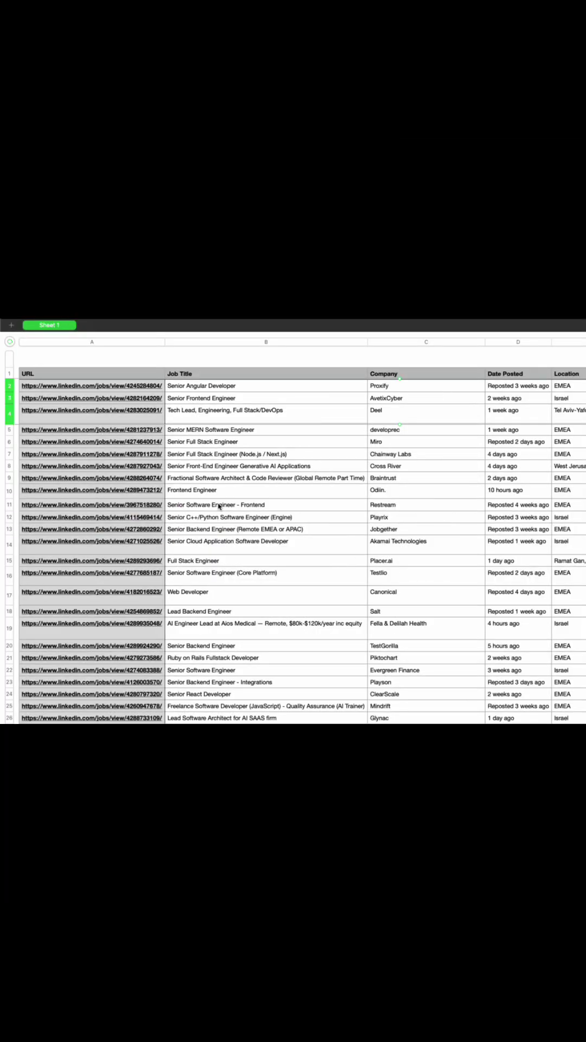
scroll(293, 522, down, 2)
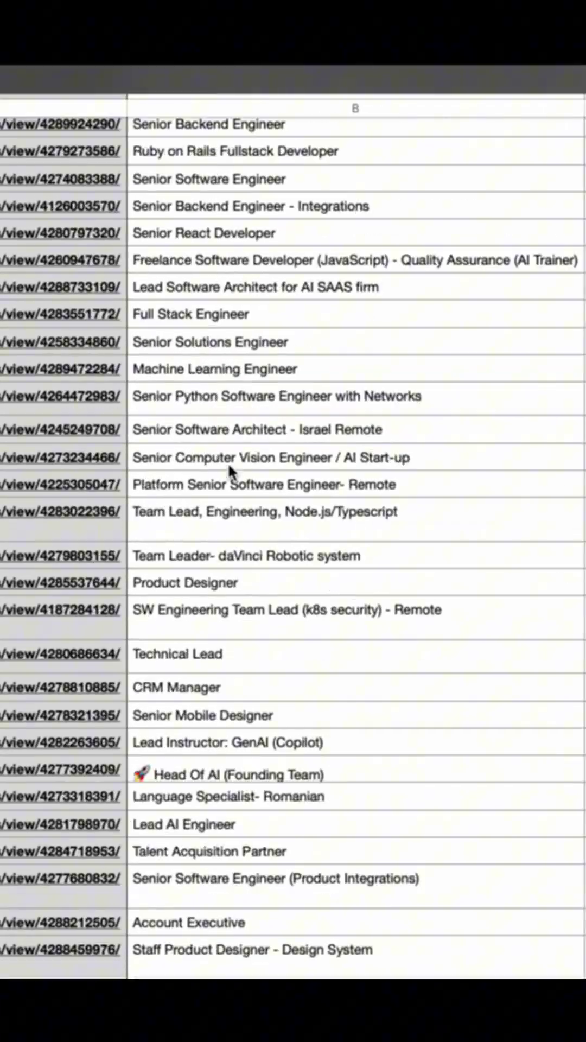
scroll(229, 464, down, 3)
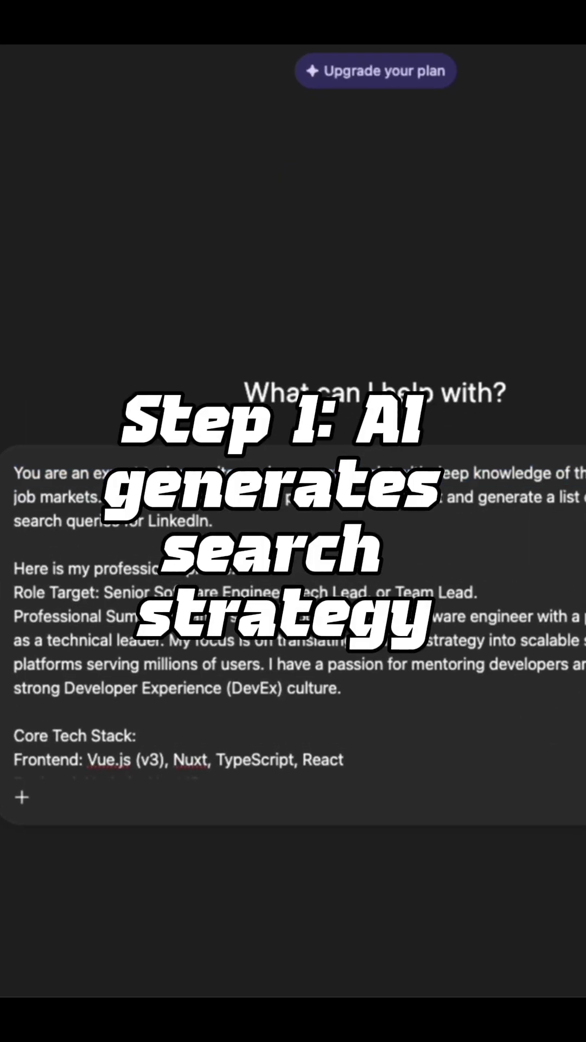
Send the pasted career-agent prompt requesting 12 LinkedIn search queries
click(131, 544)
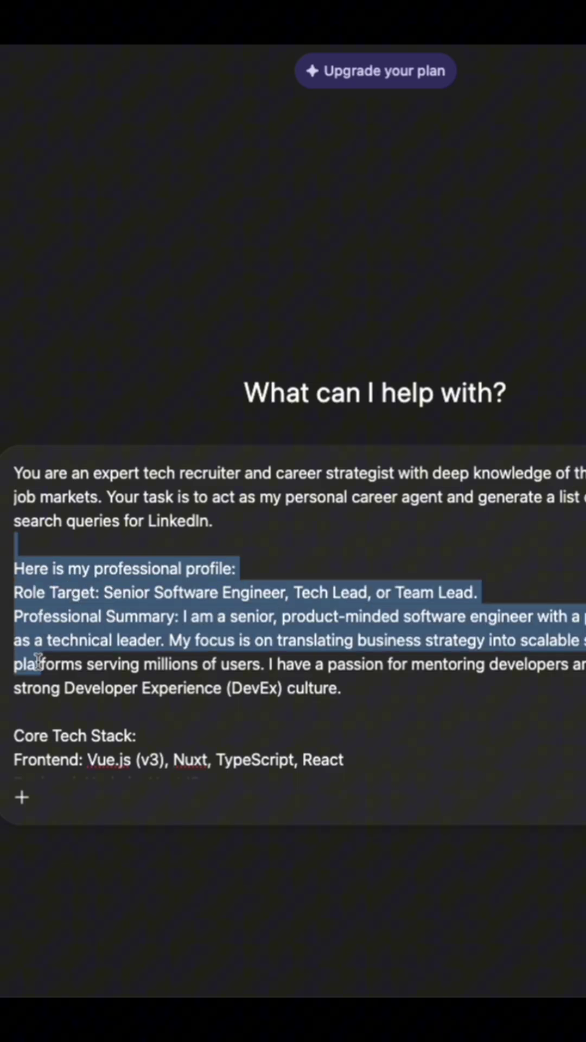
scroll(49, 594, down, 3)
scroll(71, 538, down, 3)
scroll(75, 610, down, 2)
scroll(196, 668, down, 2)
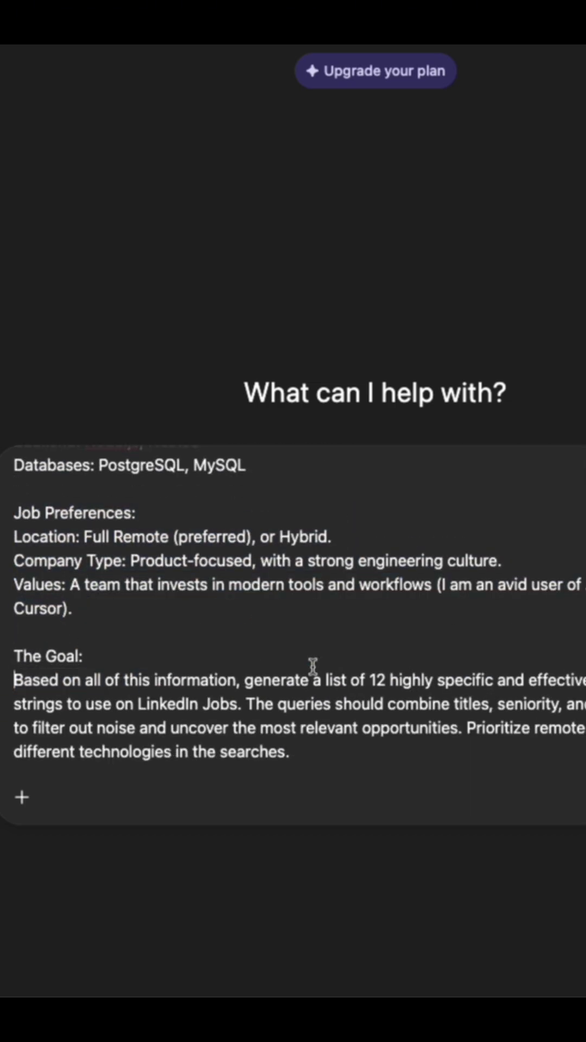
key(Return)
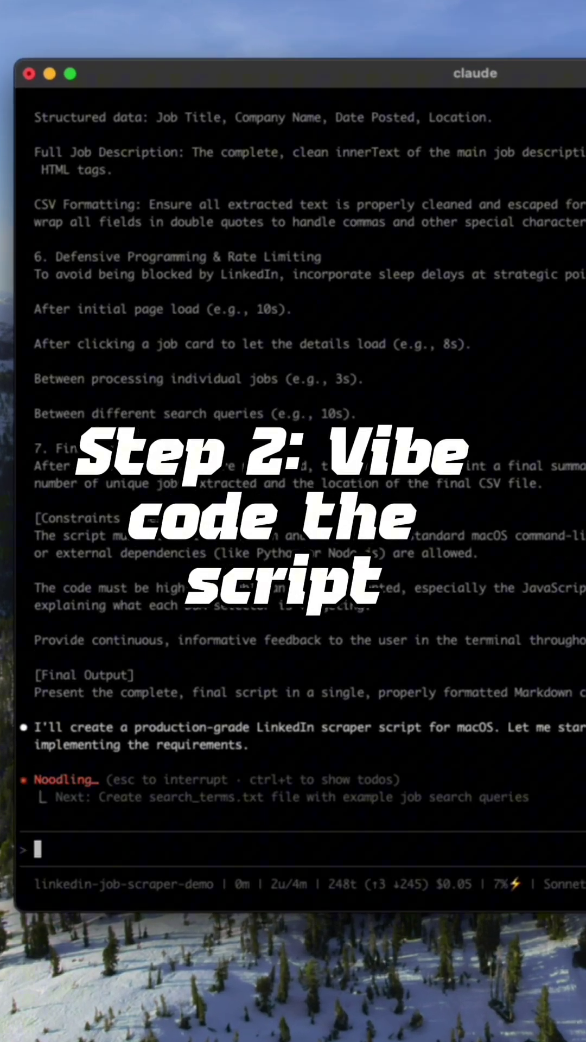
Approve creating search_terms.txt and linkedin_scraper.sh, and decline the bash -n syntax check
key(Return)
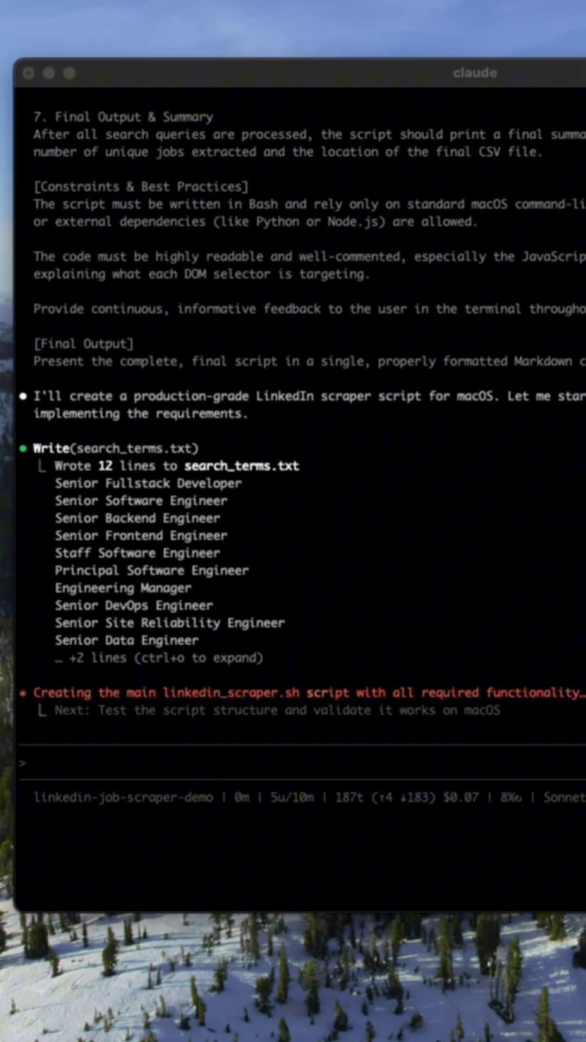
key(shift+Tab)
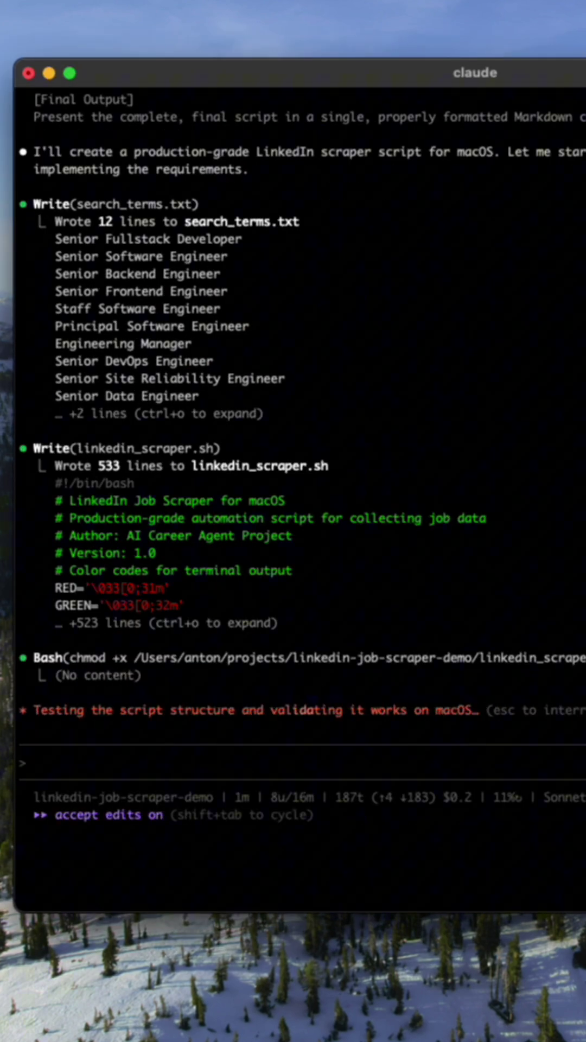
key(Escape)
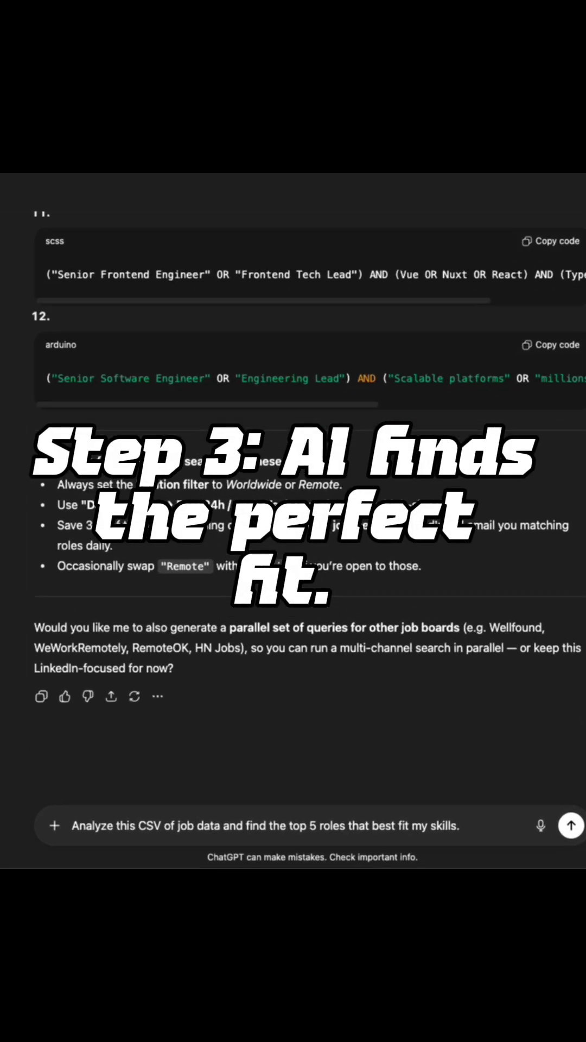
Attach linkedin_jobs.csv to the ChatGPT message asking for the top five best-fit roles
drag(306, 904, 252, 912)
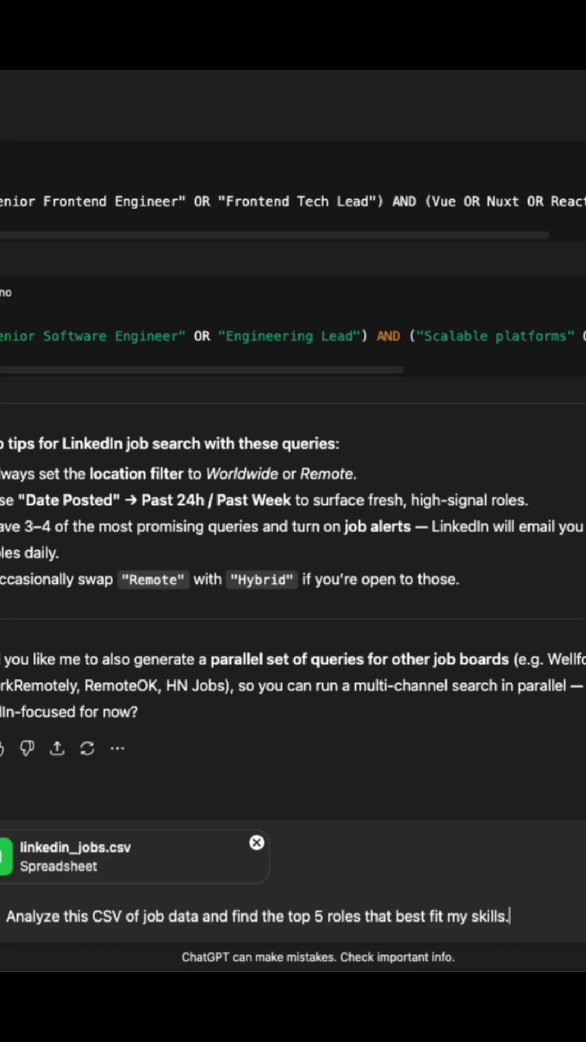